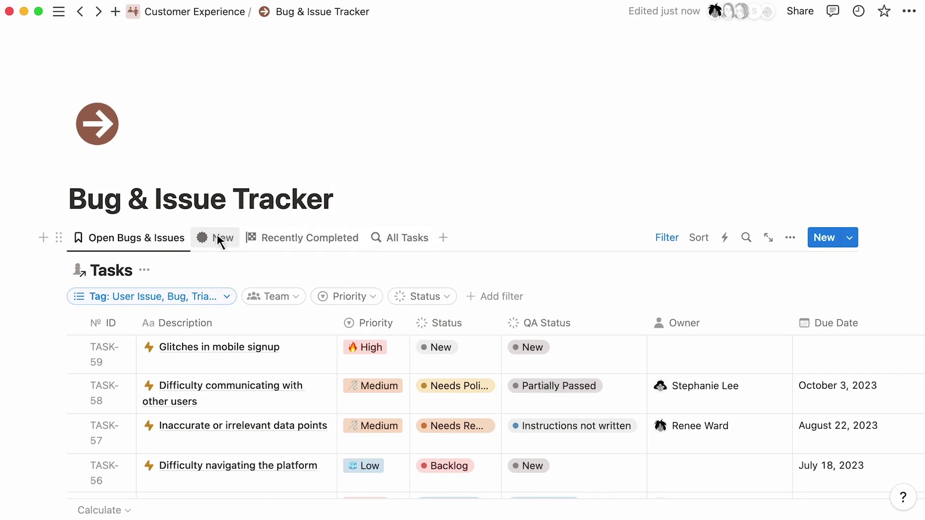
From the New view, create a User Issue task and confirm its status stays New
{"action": "left_click", "coordinate": [218, 241]}
{"action": "left_click", "coordinate": [847, 239]}
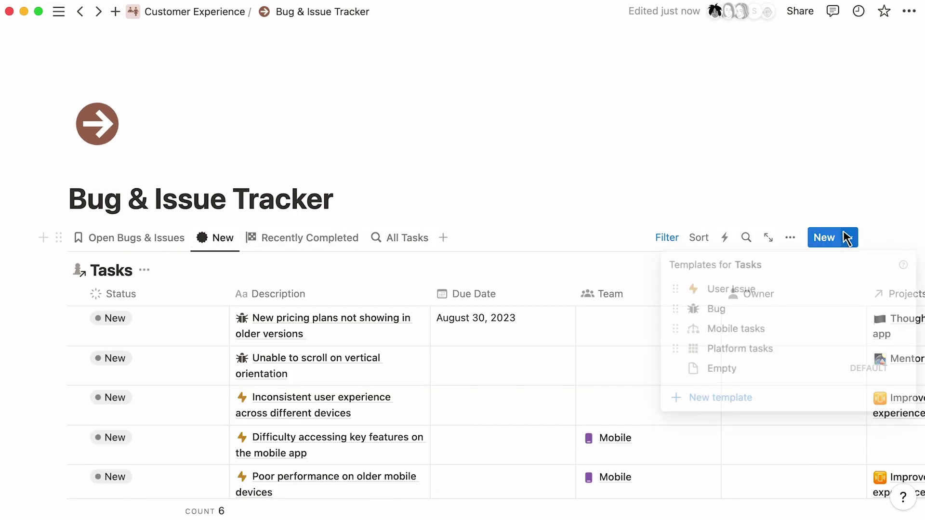
{"action": "left_click", "coordinate": [754, 284]}
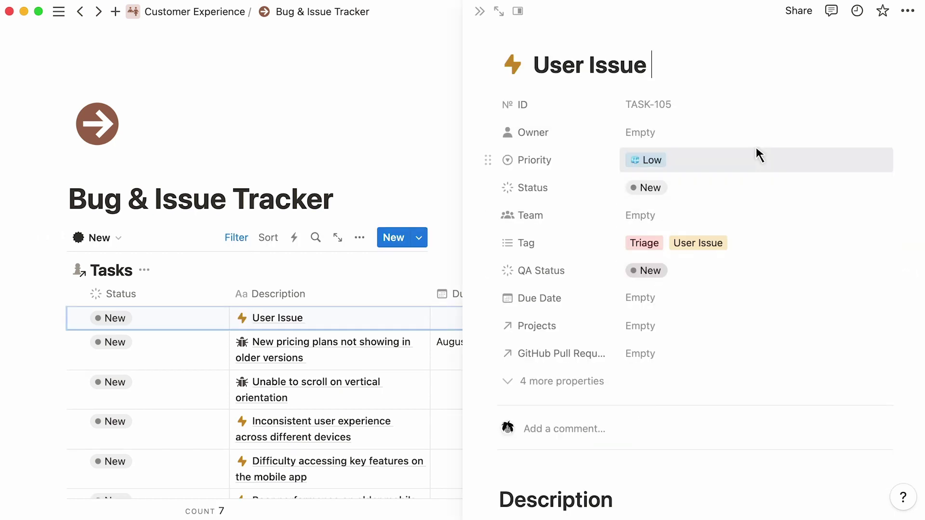
{"action": "left_click", "coordinate": [755, 176]}
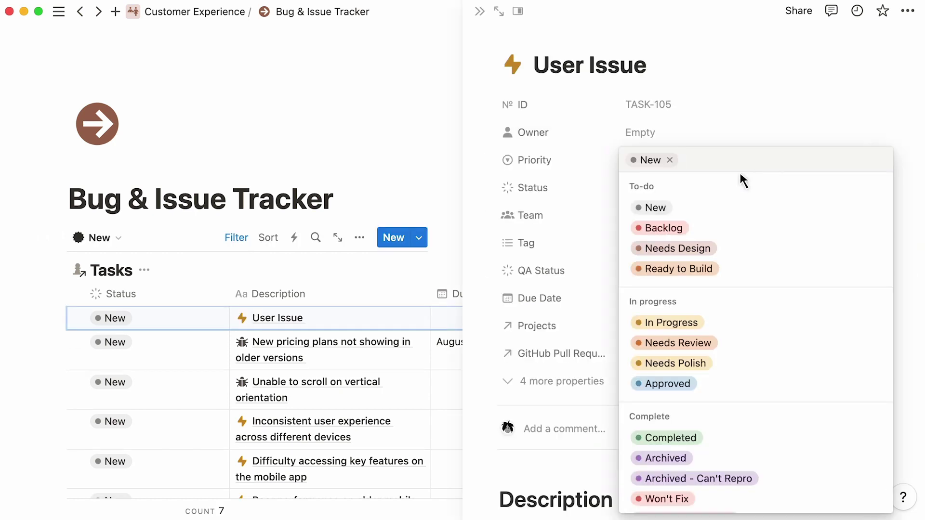
{"action": "left_click", "coordinate": [612, 210]}
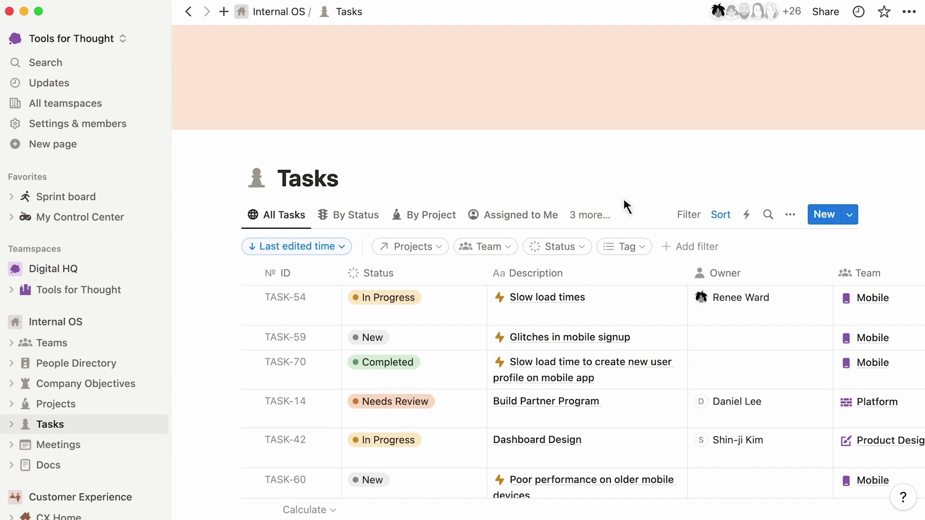
Switch to the Open Bugs & Issues view with the sidebar hidden, and list the task templates
{"action": "left_click", "coordinate": [583, 213]}
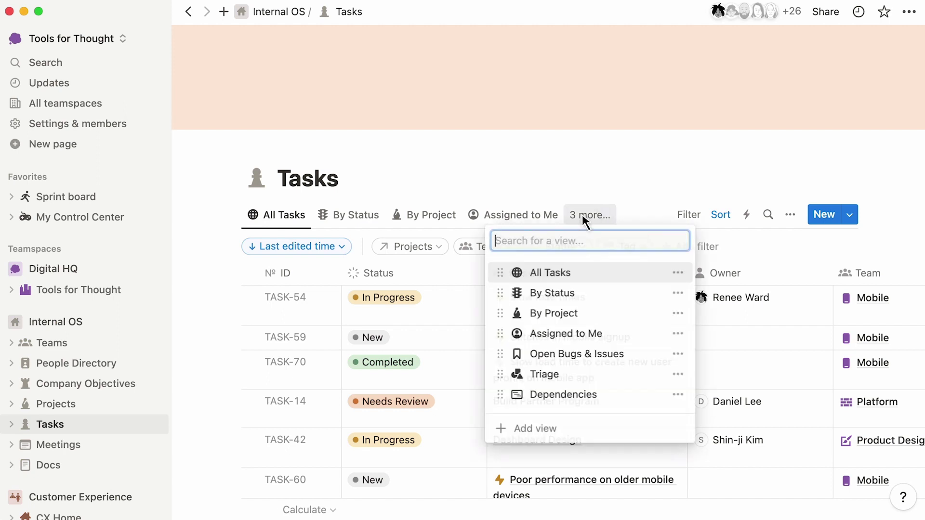
{"action": "left_click", "coordinate": [639, 350]}
{"action": "key", "text": "super+backslash"}
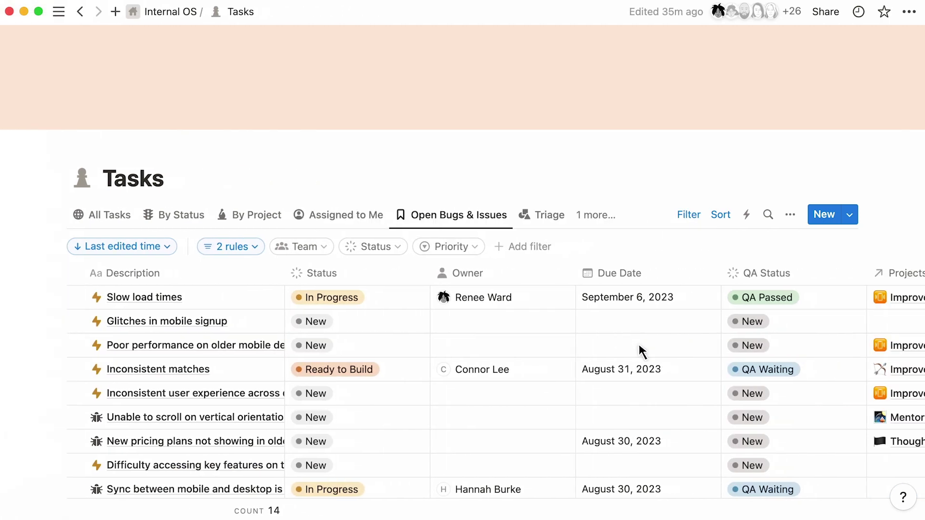
{"action": "left_click", "coordinate": [849, 217]}
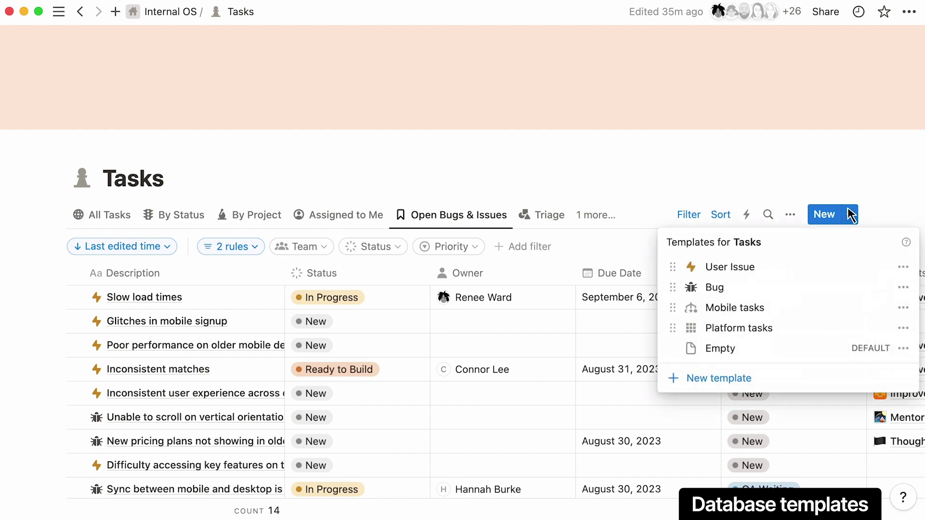
Edit the User Issue template, read its Problem through Reproduction prompts, then close it
{"action": "left_click", "coordinate": [902, 266]}
{"action": "left_click", "coordinate": [862, 267]}
{"action": "scroll", "coordinate": [807, 275], "scroll_direction": "down", "scroll_amount": 3}
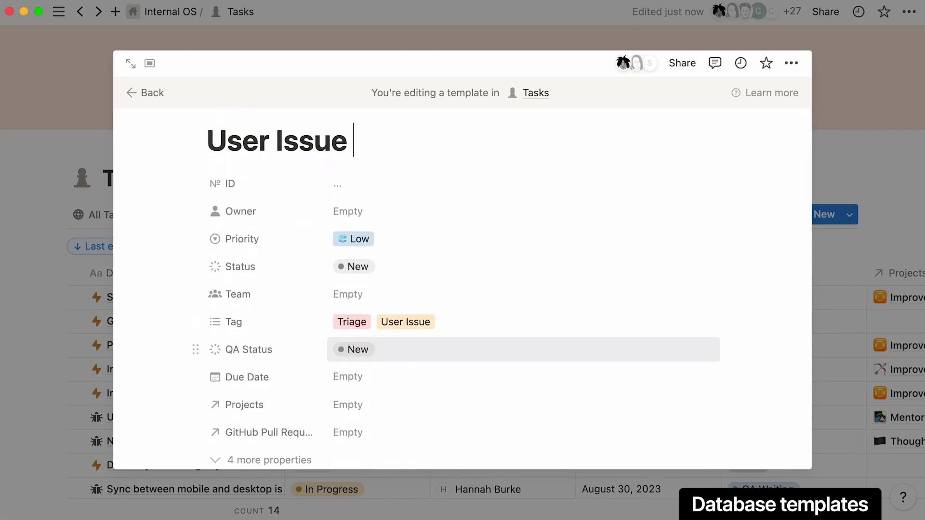
{"action": "scroll", "coordinate": [509, 285], "scroll_direction": "down", "scroll_amount": 3}
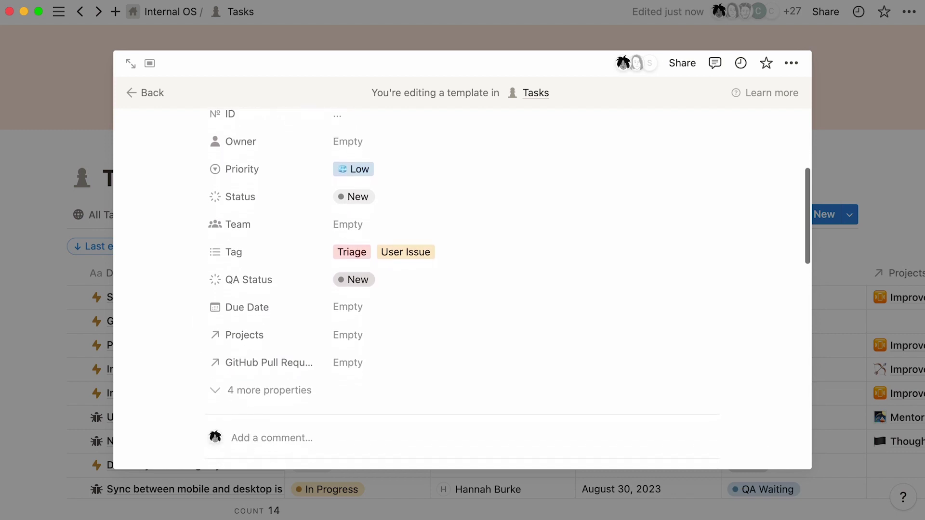
{"action": "scroll", "coordinate": [509, 284], "scroll_direction": "down", "scroll_amount": 5}
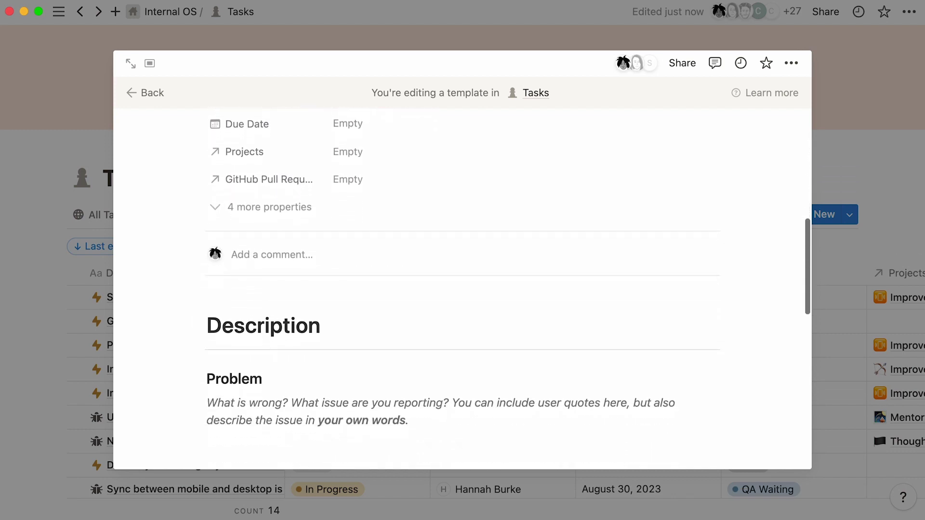
{"action": "scroll", "coordinate": [509, 285], "scroll_direction": "down", "scroll_amount": 5}
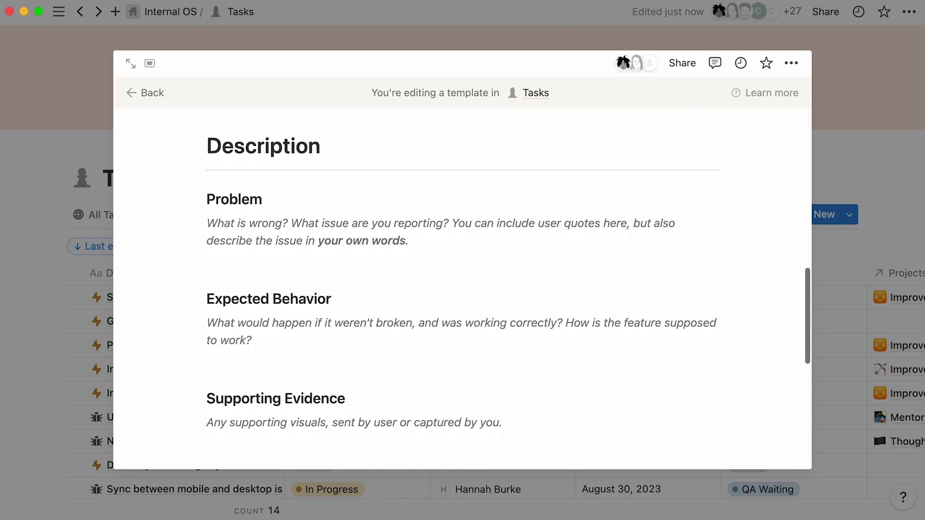
{"action": "scroll", "coordinate": [509, 284], "scroll_direction": "down", "scroll_amount": 5}
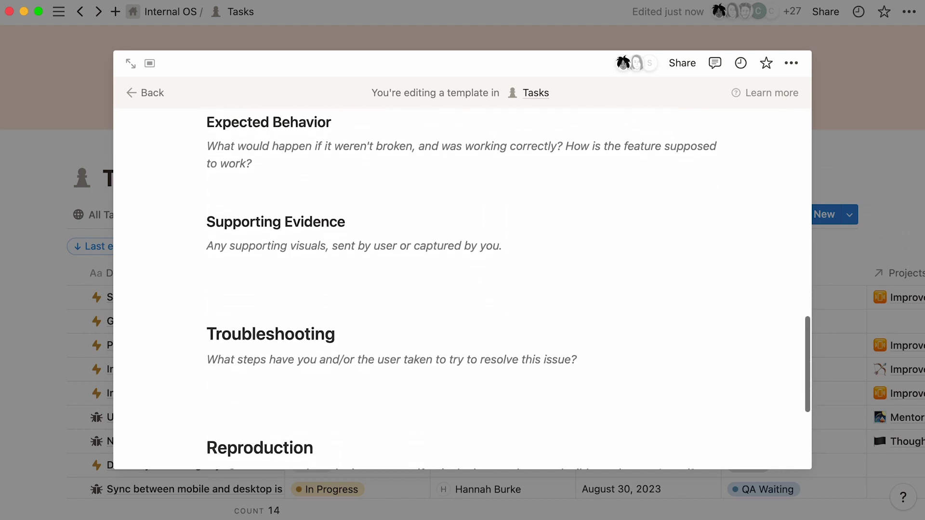
{"action": "scroll", "coordinate": [735, 293], "scroll_direction": "down", "scroll_amount": 3}
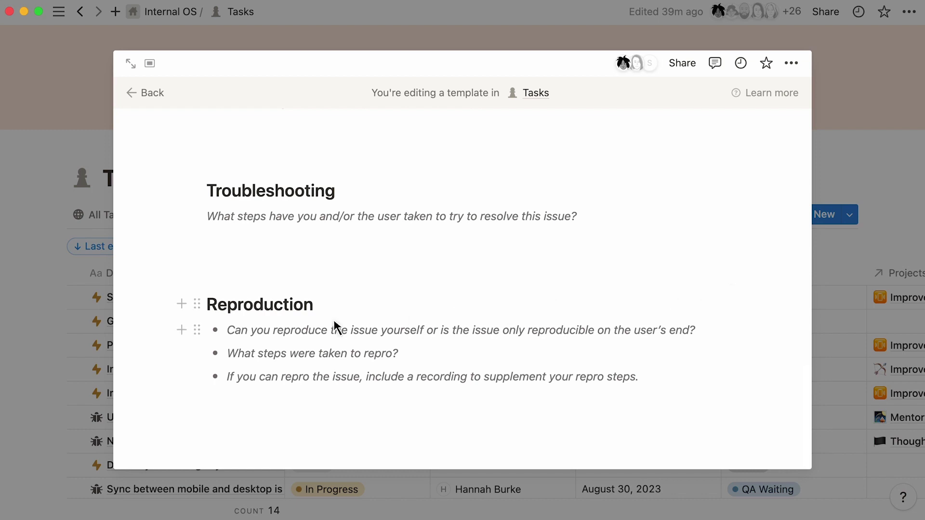
{"action": "left_click", "coordinate": [57, 371]}
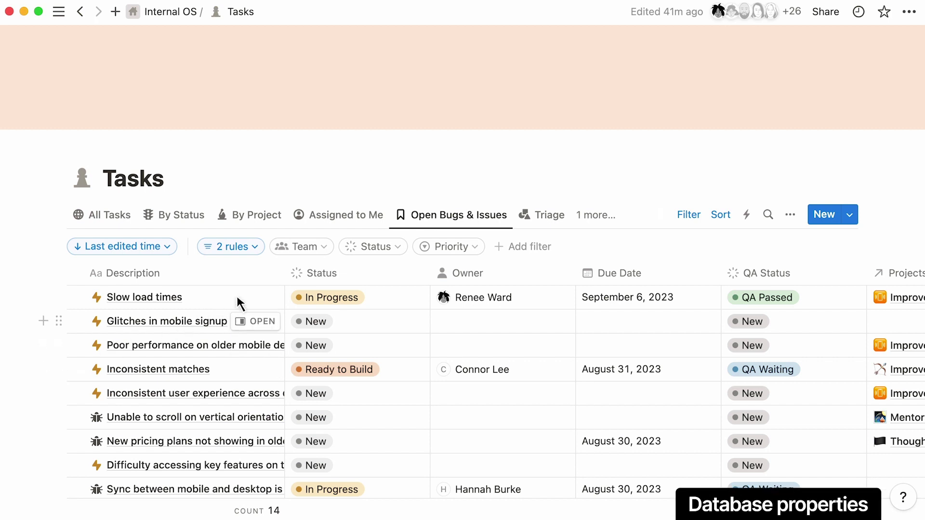
Open Slow load times (TASK-54) full page, check its Mobile team link, and scroll to Supporting Evidence
{"action": "left_click", "coordinate": [252, 296]}
{"action": "left_click", "coordinate": [498, 12]}
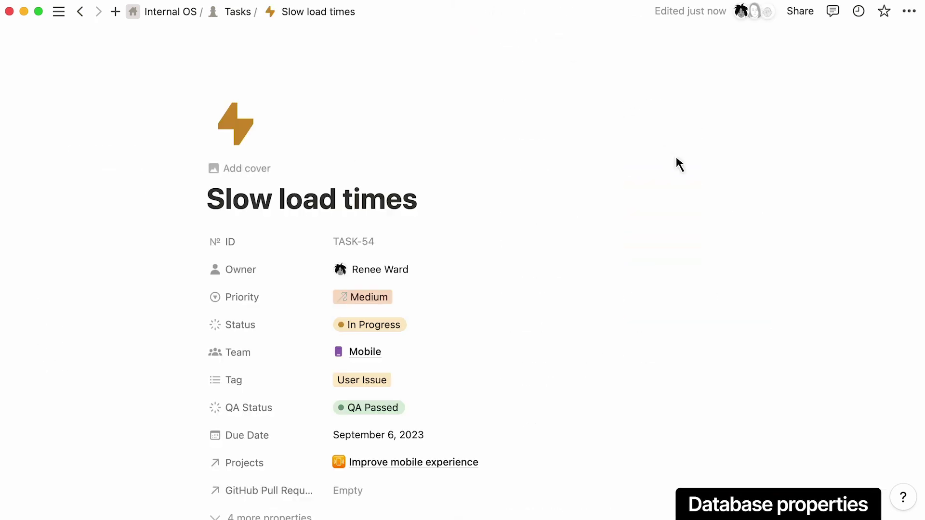
{"action": "scroll", "coordinate": [676, 159], "scroll_direction": "down", "scroll_amount": 2}
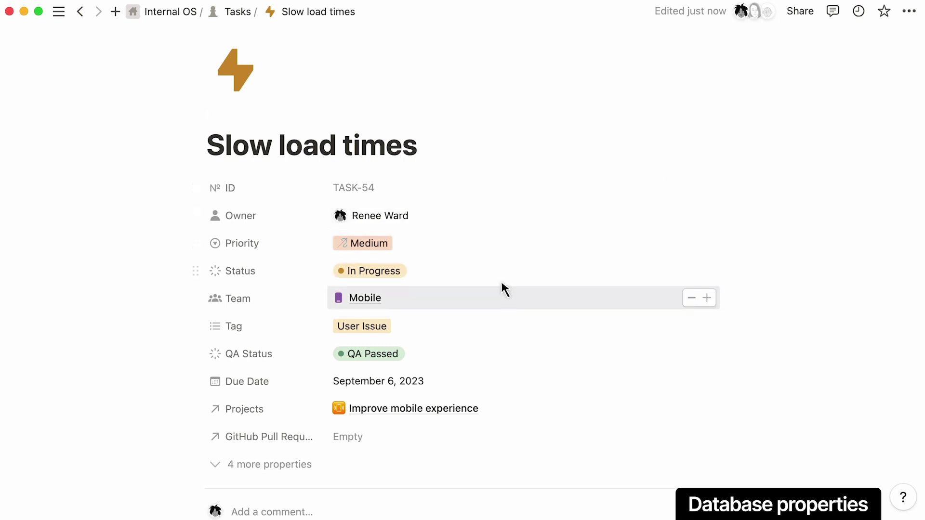
{"action": "left_click", "coordinate": [706, 297]}
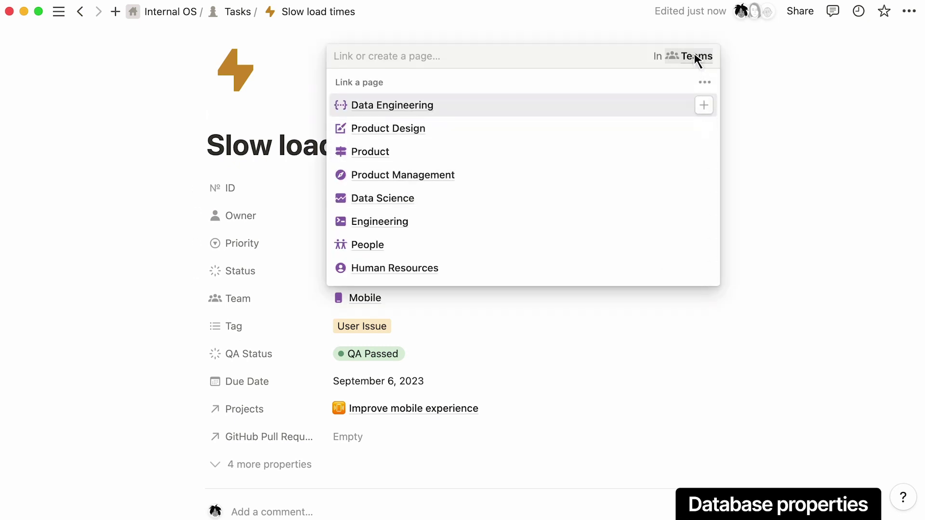
{"action": "left_click", "coordinate": [760, 184]}
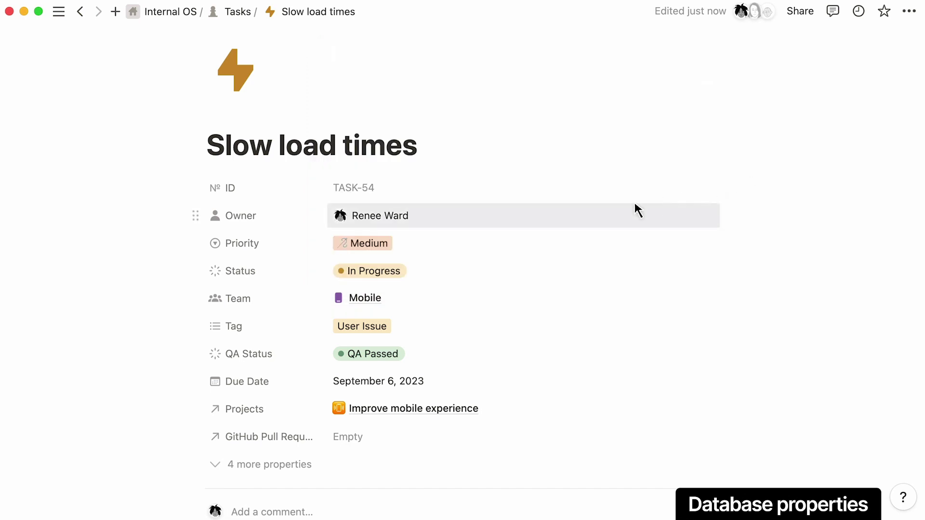
{"action": "scroll", "coordinate": [739, 233], "scroll_direction": "down", "scroll_amount": 10}
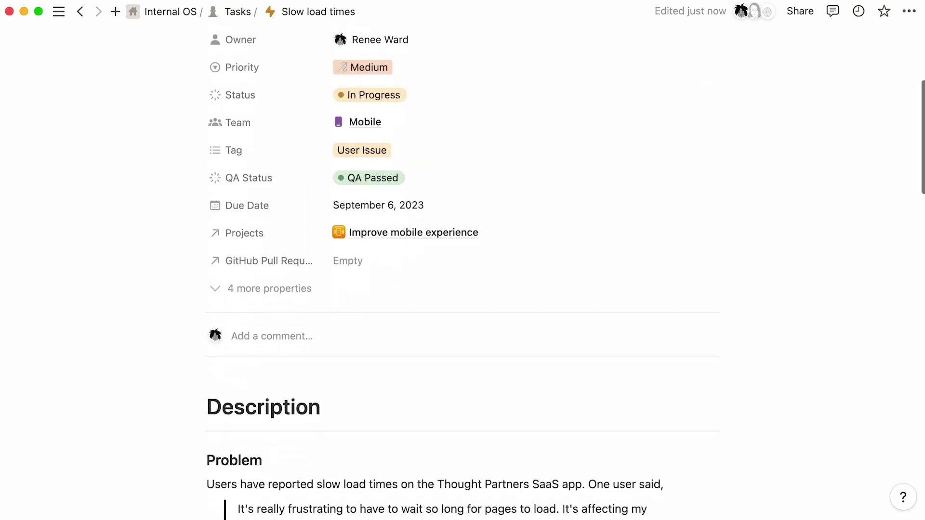
{"action": "scroll", "coordinate": [463, 270], "scroll_direction": "down", "scroll_amount": 15}
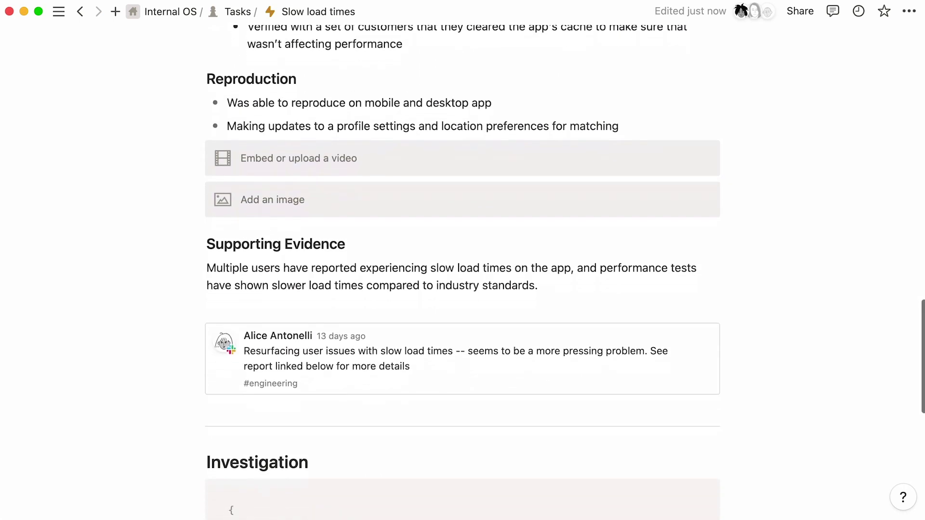
Upload slow loading.mp4 as a video block under Reproduction
{"action": "left_click", "coordinate": [673, 136]}
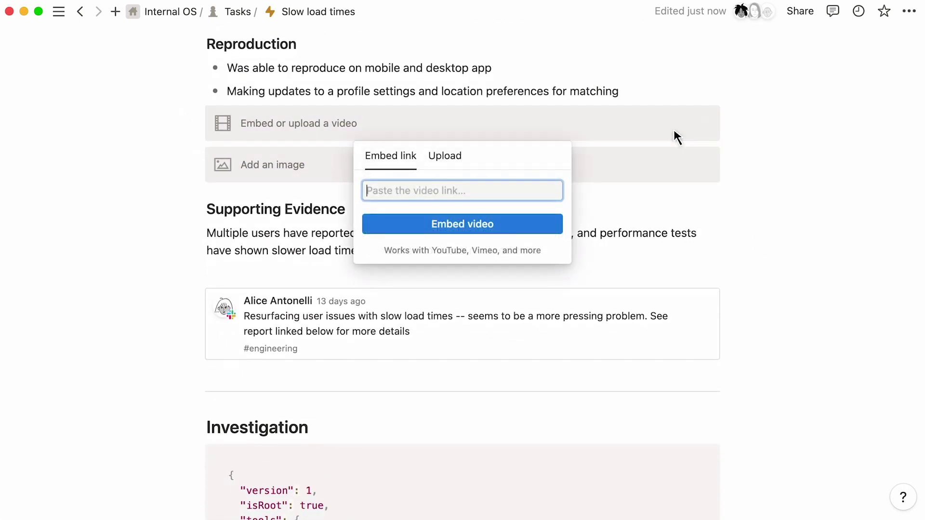
{"action": "left_click", "coordinate": [445, 156]}
{"action": "left_click", "coordinate": [405, 187]}
{"action": "left_click", "coordinate": [385, 154]}
{"action": "double_click", "coordinate": [384, 154]}
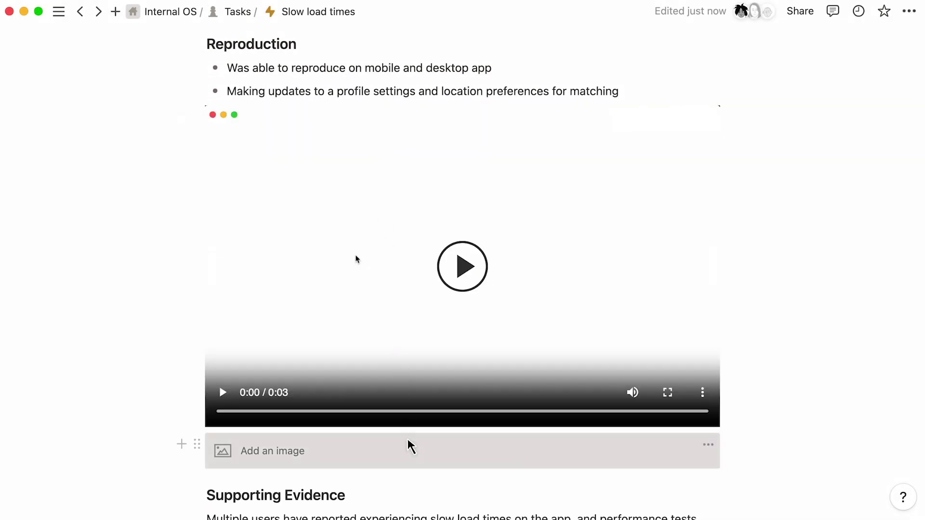
Scroll through the Investigation section's JSON configuration and back up toward the properties
{"action": "scroll", "coordinate": [814, 395], "scroll_direction": "down", "scroll_amount": 5}
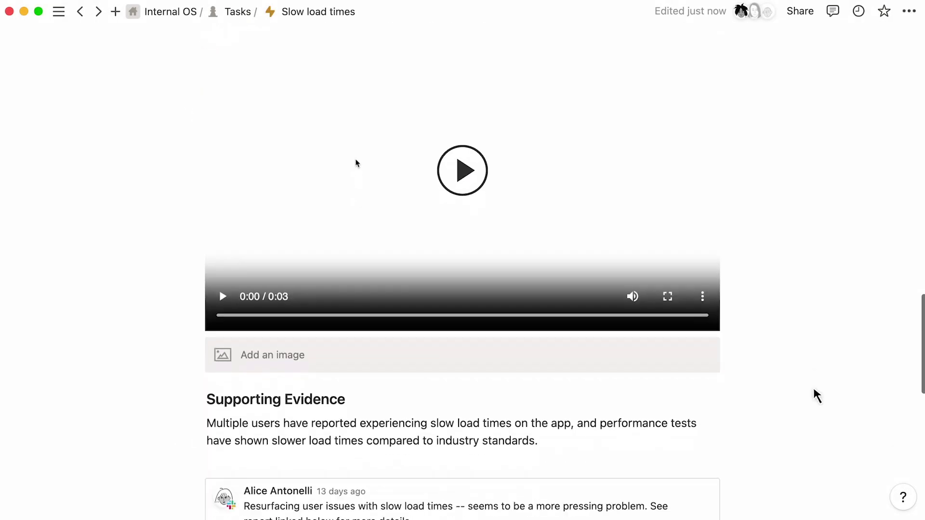
{"action": "scroll", "coordinate": [813, 390], "scroll_direction": "down", "scroll_amount": 4}
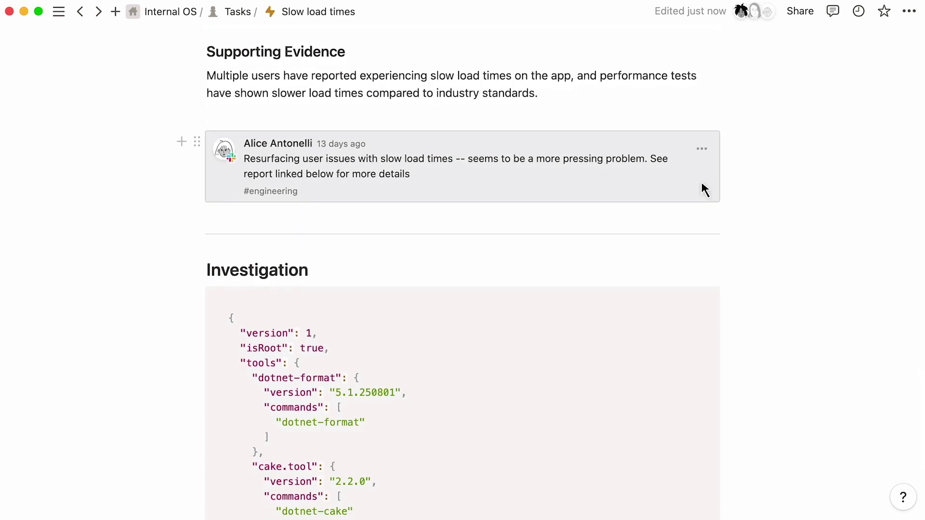
{"action": "scroll", "coordinate": [769, 278], "scroll_direction": "down", "scroll_amount": 3}
{"action": "scroll", "coordinate": [770, 279], "scroll_direction": "down", "scroll_amount": 2}
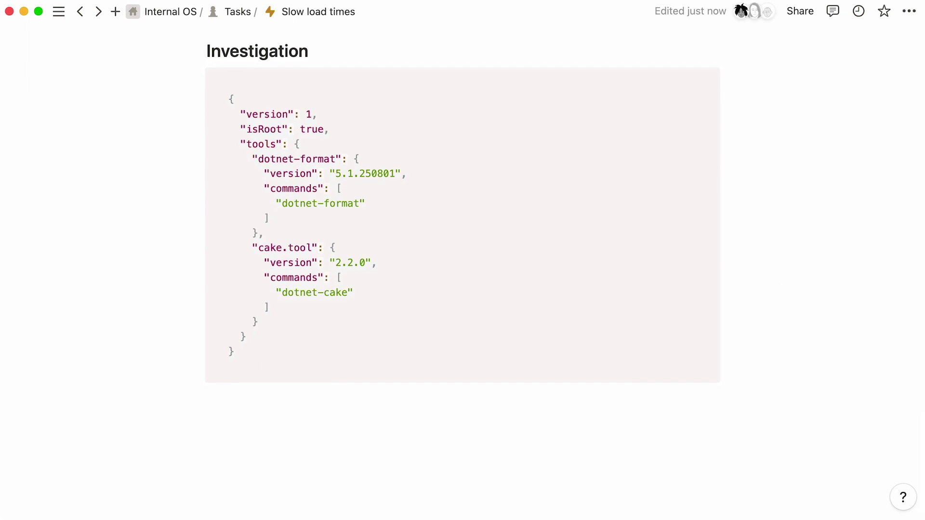
{"action": "scroll", "coordinate": [744, 332], "scroll_direction": "up", "scroll_amount": 20}
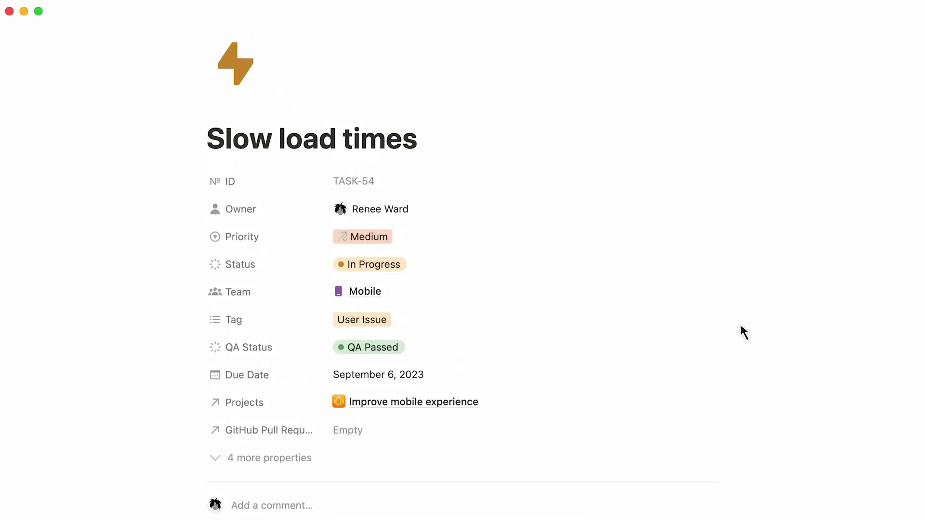
Paste the GitHub PR #1 URL and link it to the Slow load times task
{"action": "left_click", "coordinate": [423, 427]}
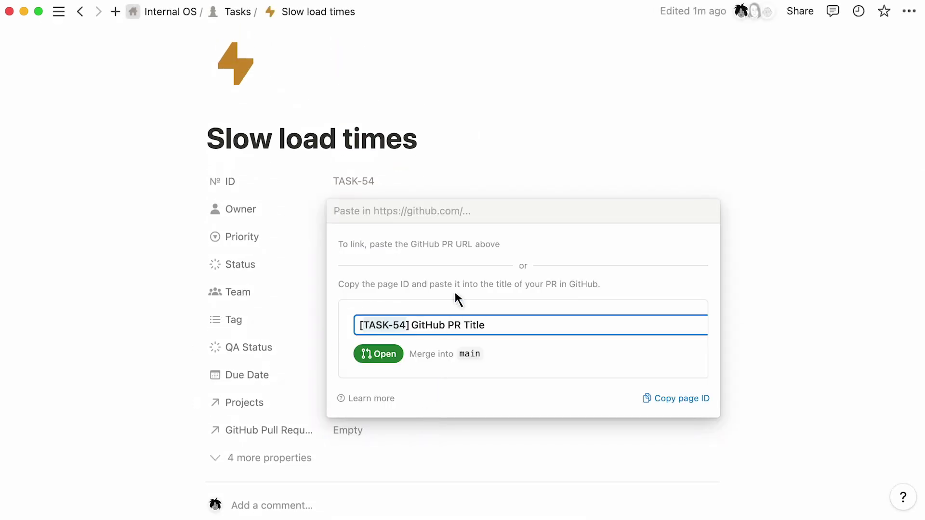
{"action": "right_click", "coordinate": [476, 204]}
{"action": "left_click", "coordinate": [476, 220]}
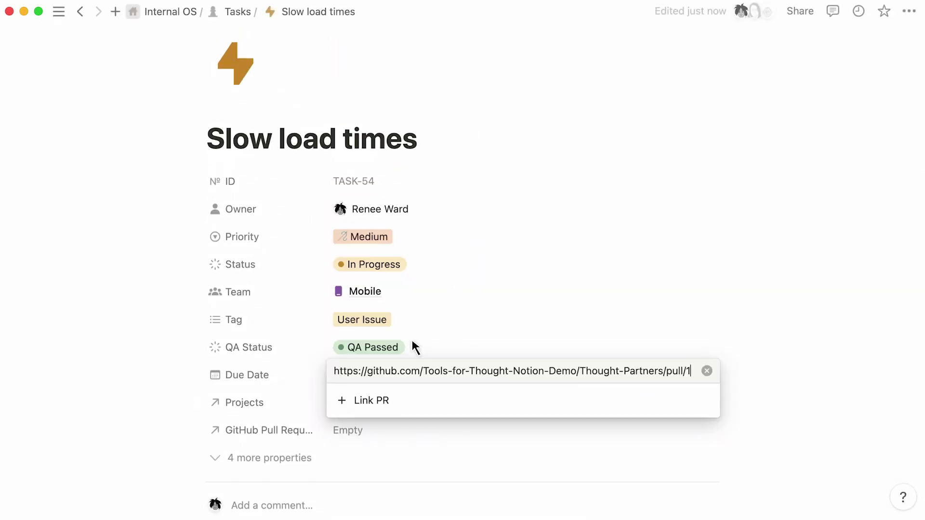
{"action": "left_click", "coordinate": [396, 393]}
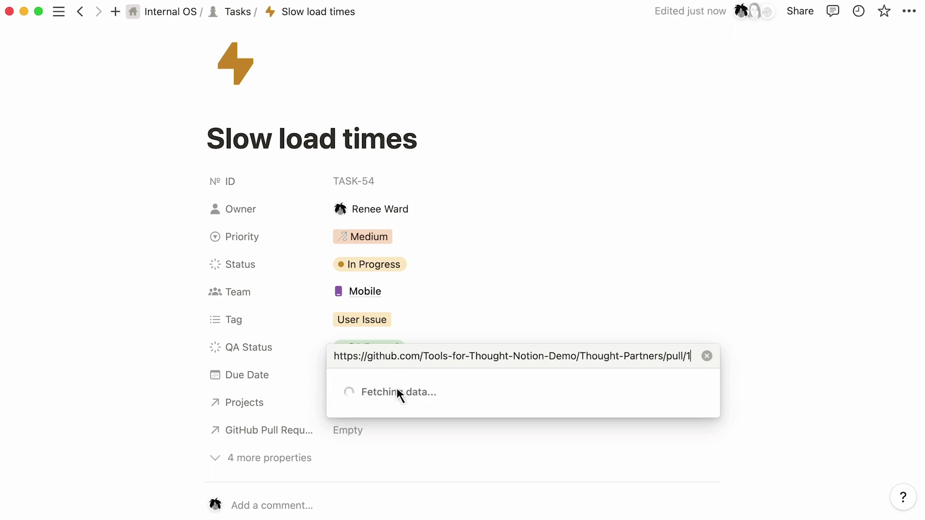
{"action": "key", "text": "Escape"}
Set the task's status to Completed and return to the Tasks database
{"action": "left_click", "coordinate": [509, 249]}
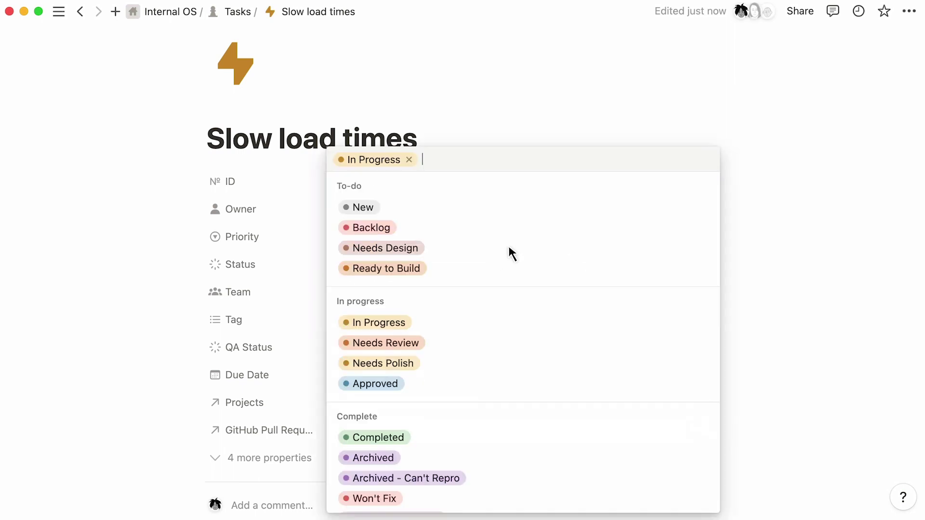
{"action": "left_click", "coordinate": [483, 433]}
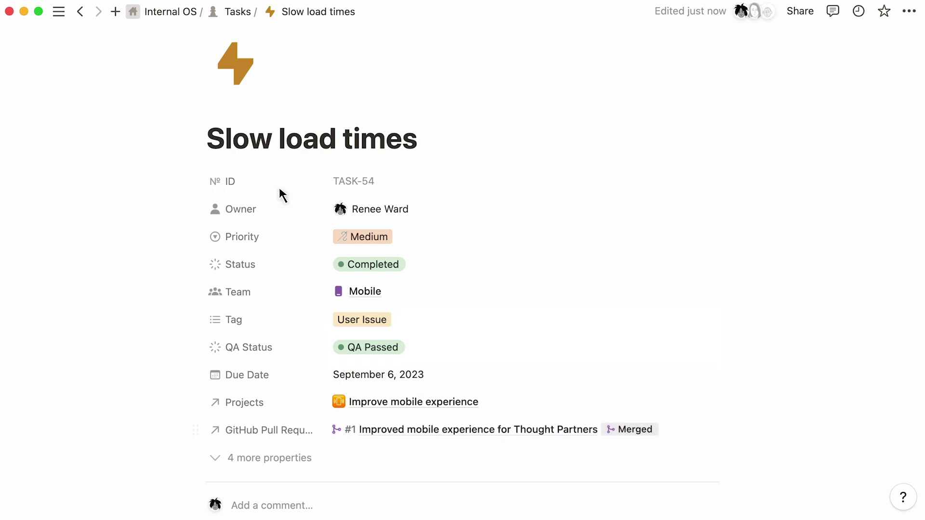
{"action": "left_click", "coordinate": [215, 10]}
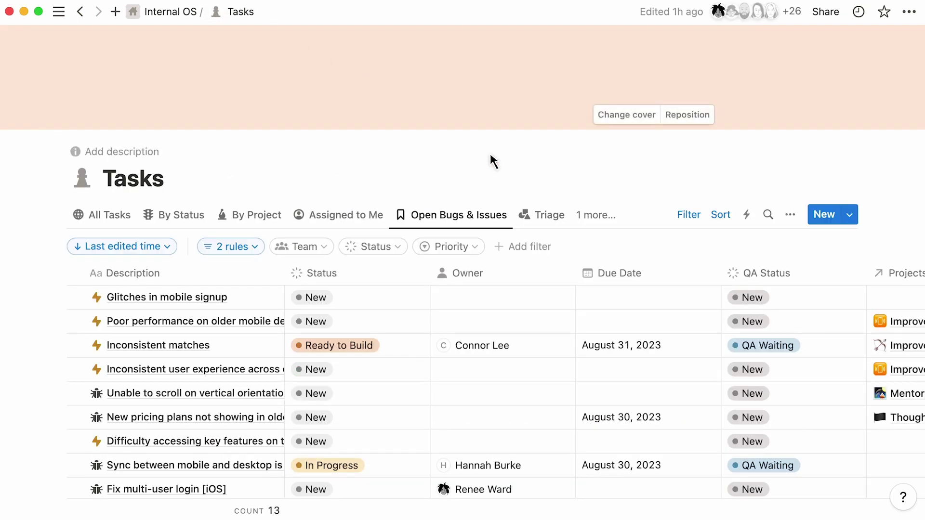
Switch to the Triage board grouped by priority and review its two filter rules
{"action": "left_click", "coordinate": [547, 215]}
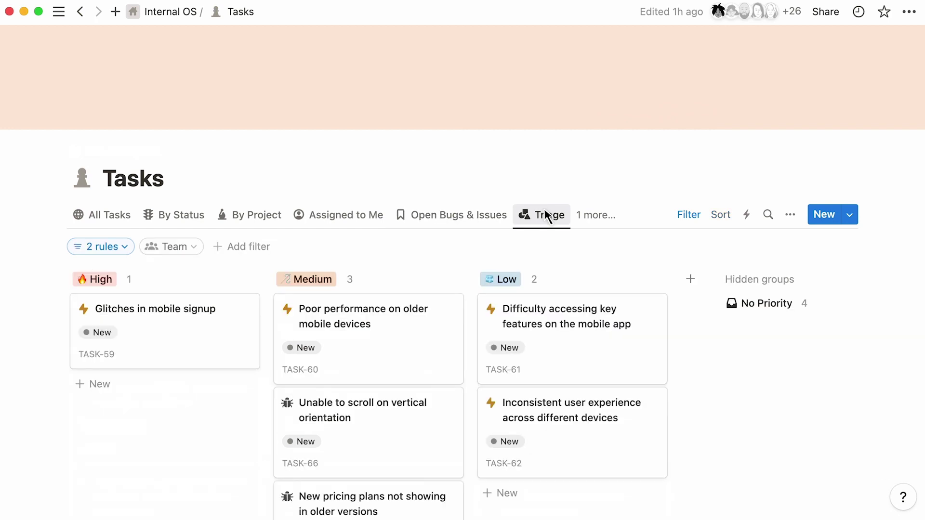
{"action": "left_click", "coordinate": [123, 244]}
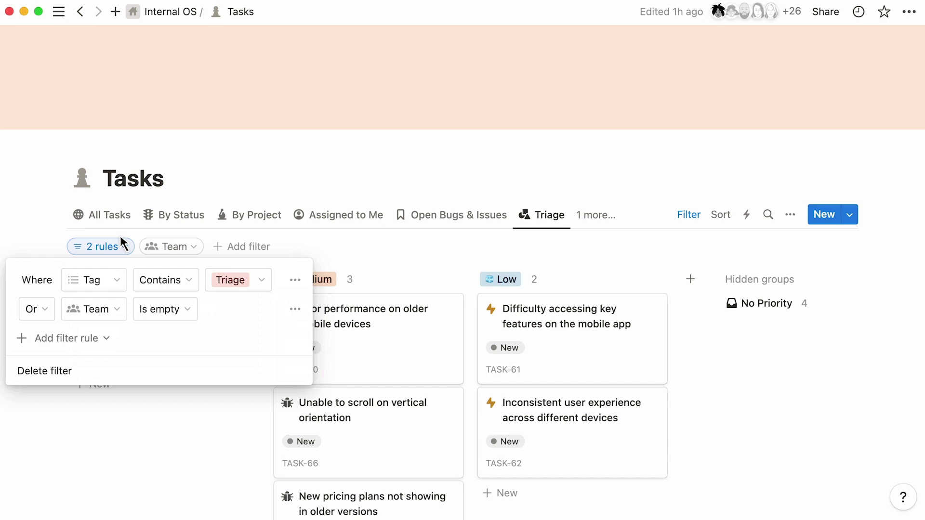
{"action": "left_click", "coordinate": [123, 245]}
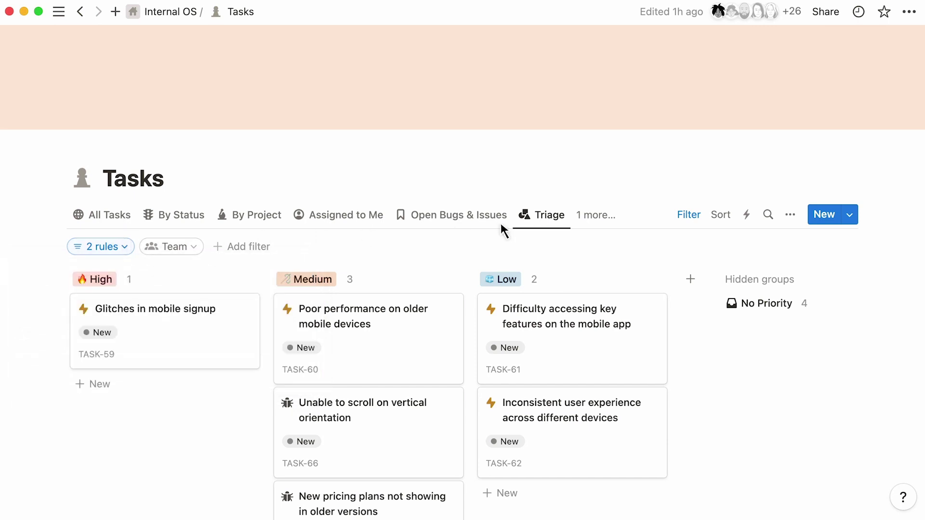
Create TASK-106 from the Bug template and close its preview, leaving it in the Low column
{"action": "left_click", "coordinate": [846, 213]}
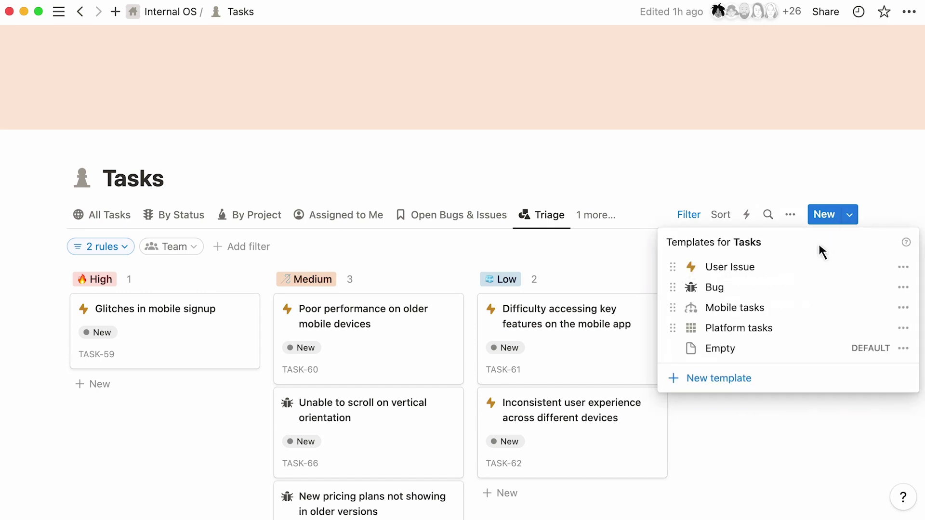
{"action": "left_click", "coordinate": [804, 276]}
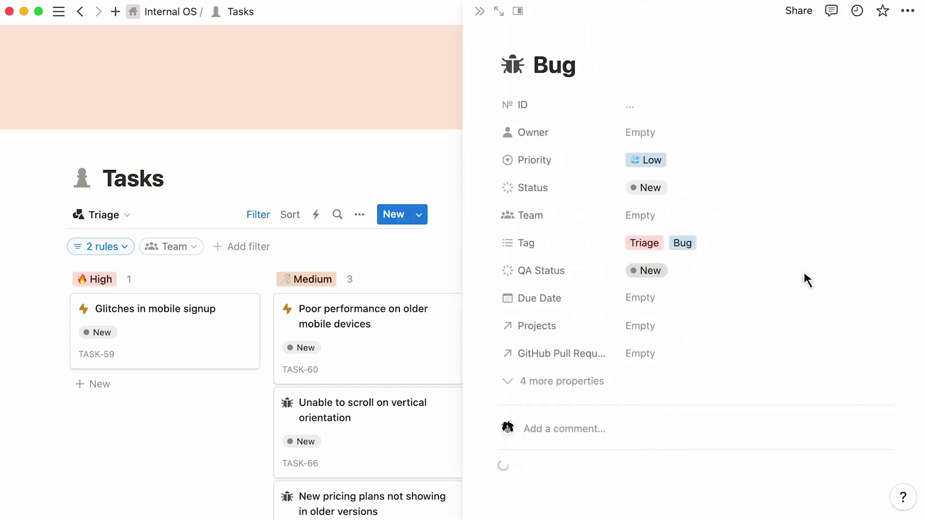
{"action": "left_click", "coordinate": [227, 218]}
{"action": "scroll", "coordinate": [223, 209], "scroll_direction": "down", "scroll_amount": 2}
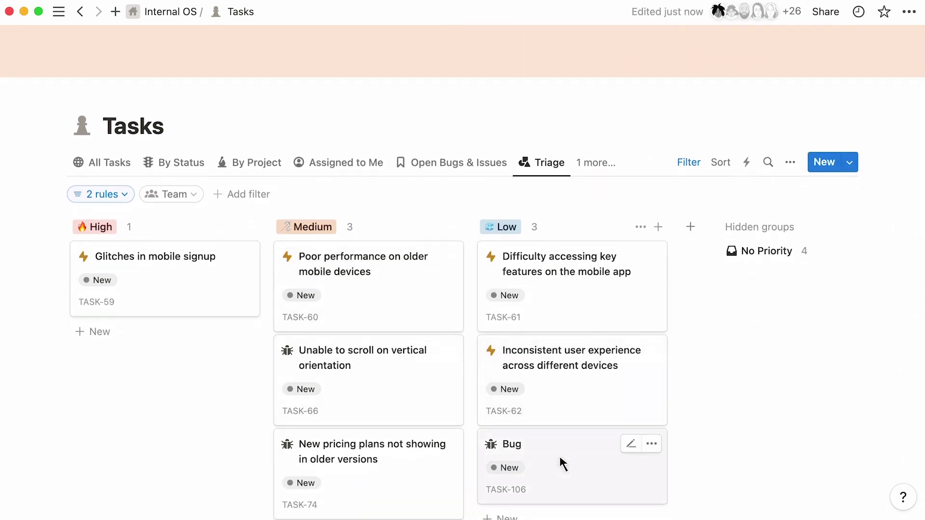
Check the Assigned to Me view's Owner: Me filter, visit the Sprint board, then open Bug & Issue Tracker
{"action": "left_click", "coordinate": [365, 162]}
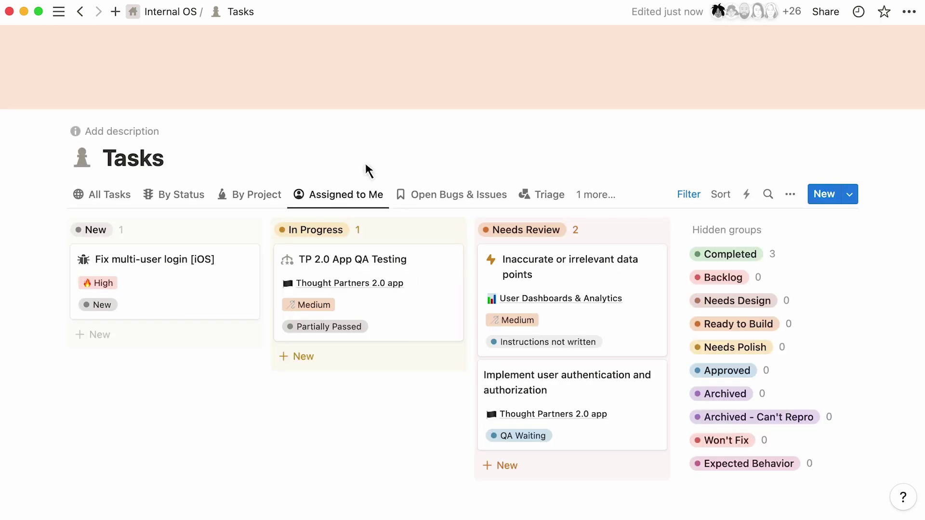
{"action": "left_click", "coordinate": [682, 194]}
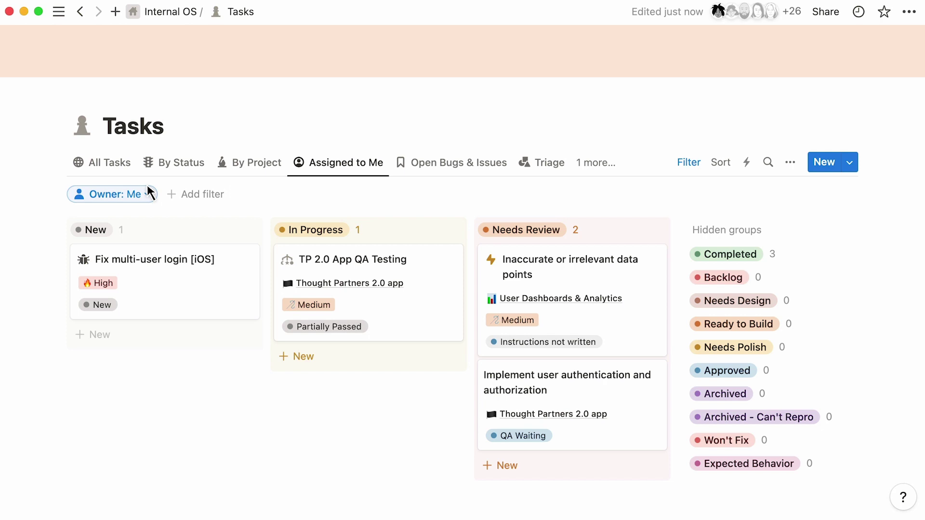
{"action": "key", "text": "super+backslash"}
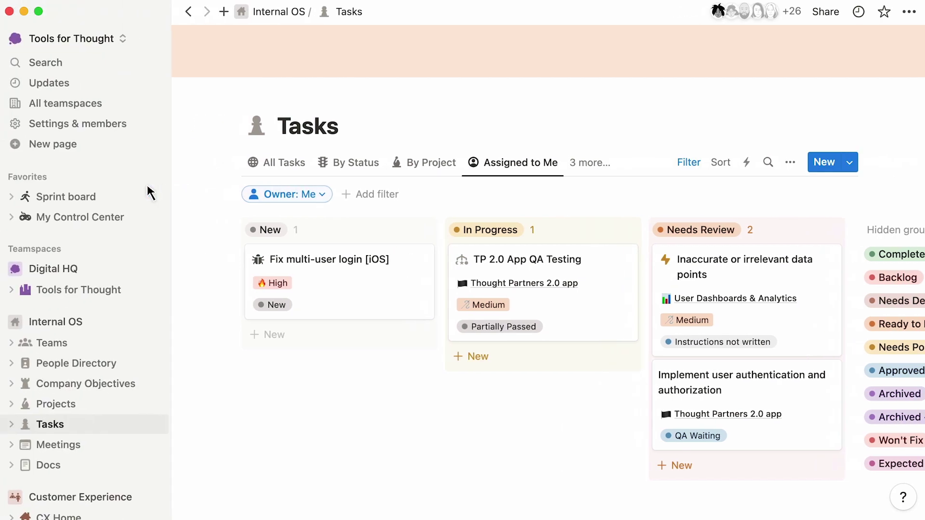
{"action": "left_click", "coordinate": [68, 196]}
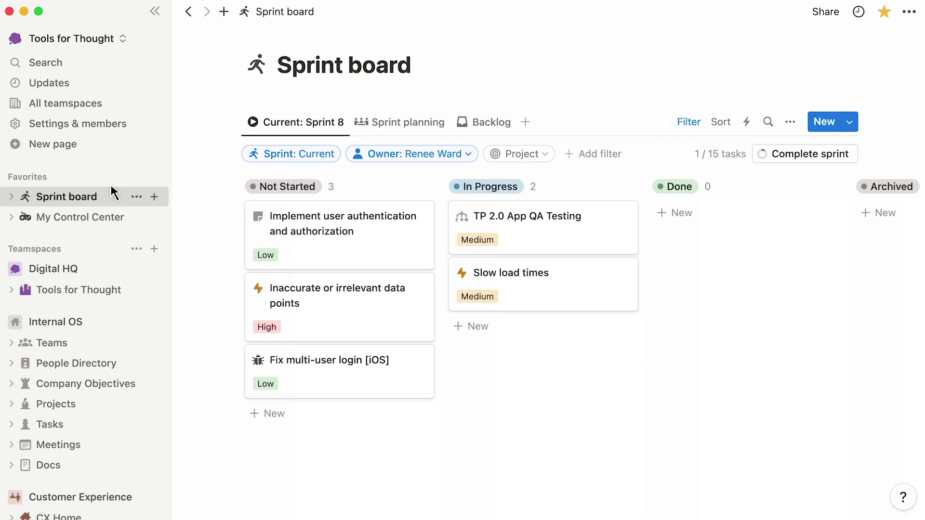
{"action": "scroll", "coordinate": [112, 193], "scroll_direction": "down", "scroll_amount": 8}
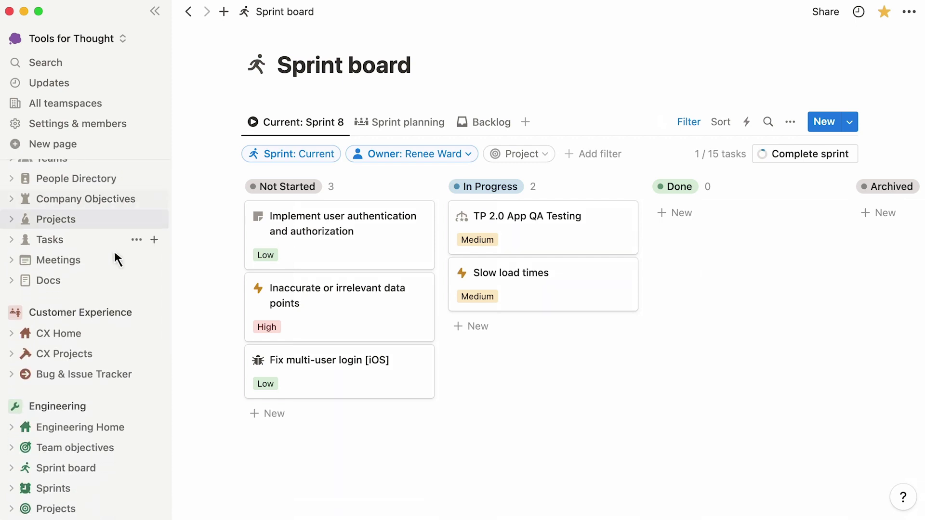
{"action": "left_click", "coordinate": [106, 376]}
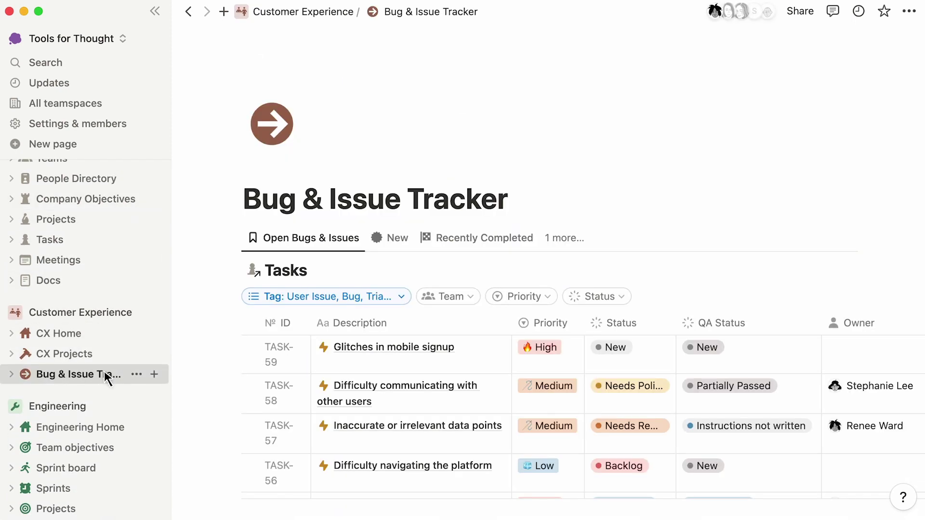
With the sidebar hidden, review the tracker's filterable properties and scroll the bug rows from TASK-59
{"action": "key", "text": "super+backslash"}
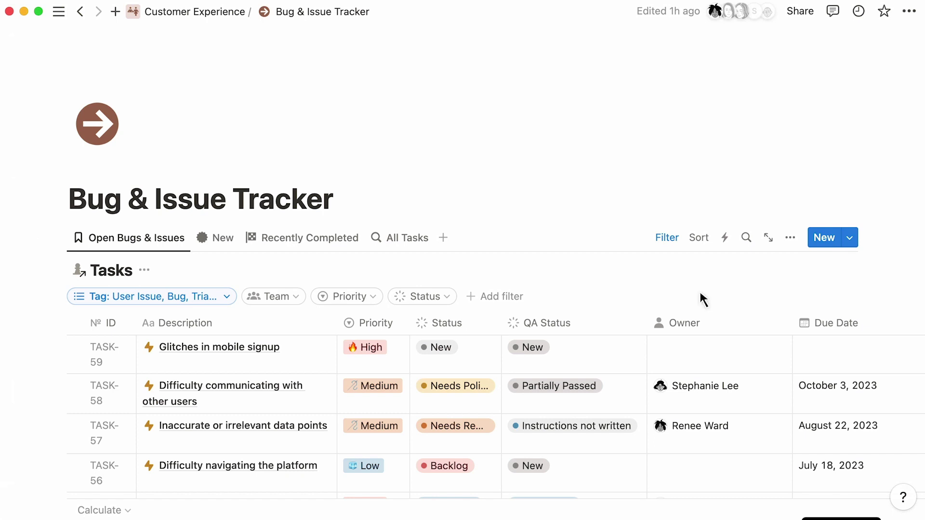
{"action": "left_click", "coordinate": [517, 298]}
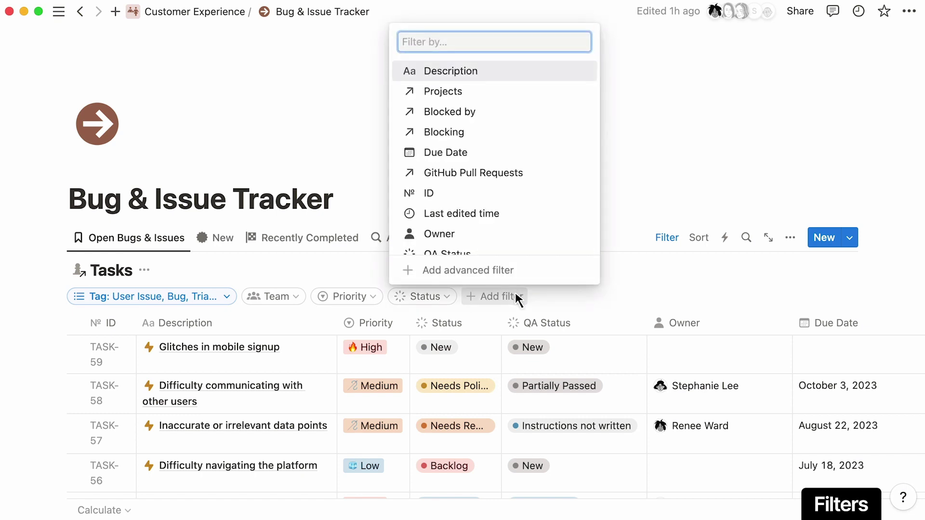
{"action": "scroll", "coordinate": [585, 221], "scroll_direction": "down", "scroll_amount": 1}
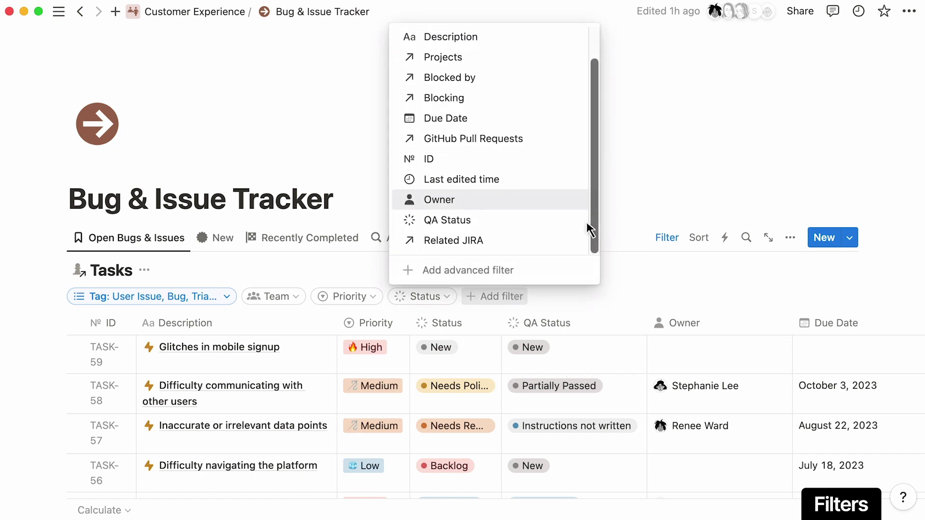
{"action": "left_click", "coordinate": [801, 151]}
{"action": "scroll", "coordinate": [802, 153], "scroll_direction": "down", "scroll_amount": 1}
{"action": "scroll", "coordinate": [802, 149], "scroll_direction": "down", "scroll_amount": 5}
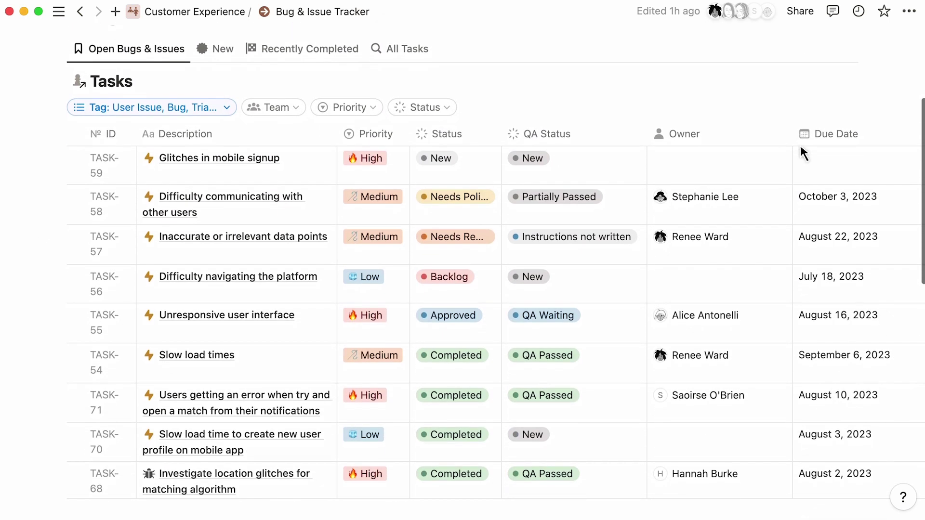